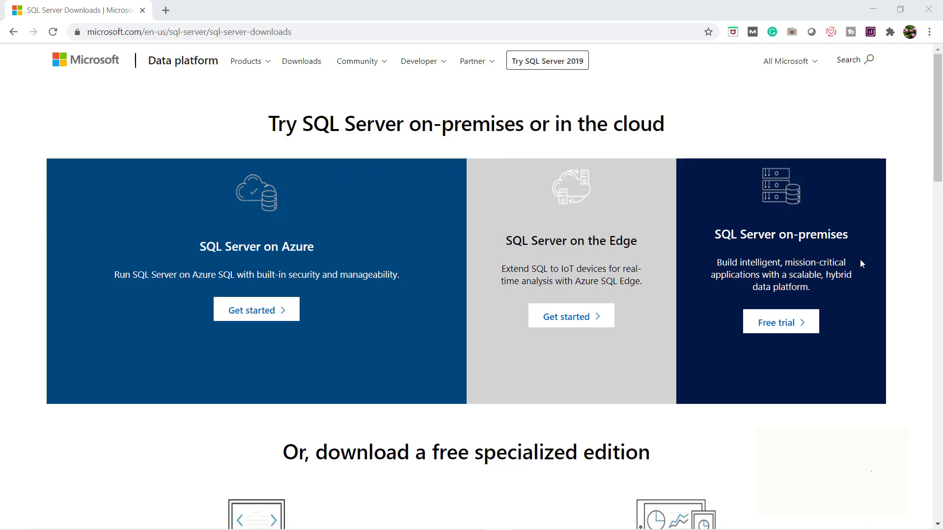
Scroll down to the free specialized editions section with the Developer and Express downloads
scroll(860, 264, down, 6)
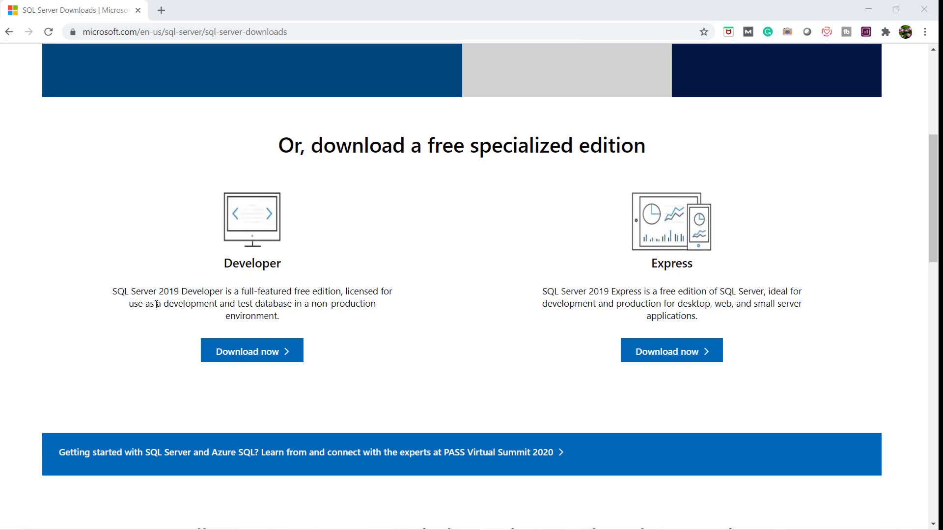
drag(156, 305, 278, 305)
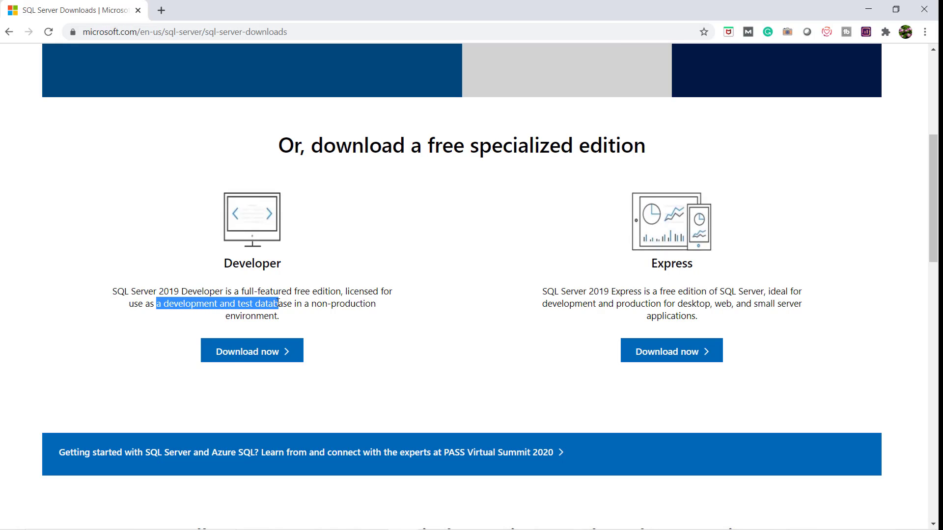
double_click(261, 316)
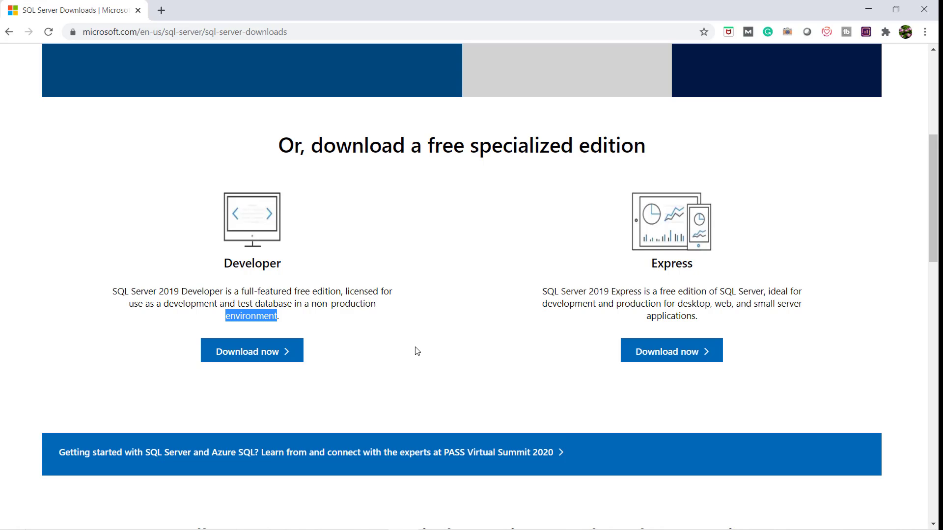
scroll(417, 350, down, 6)
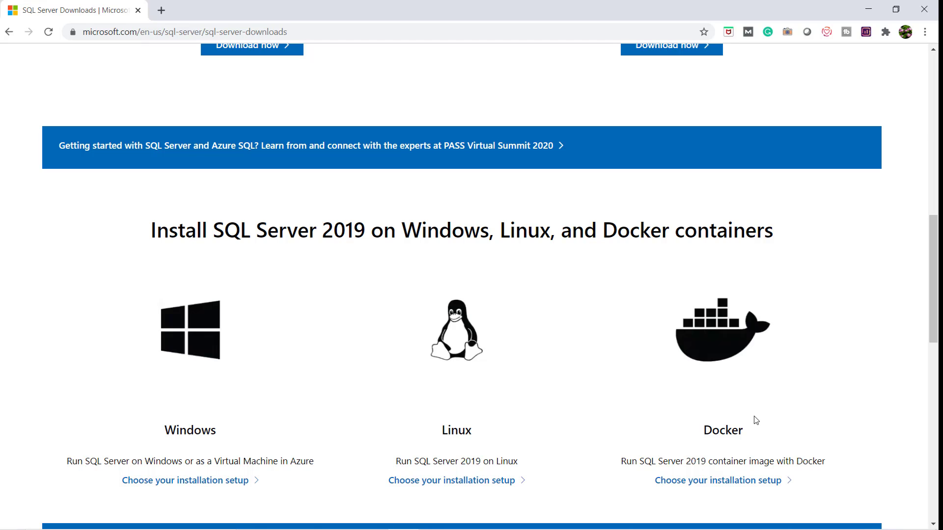
scroll(447, 401, up, 3)
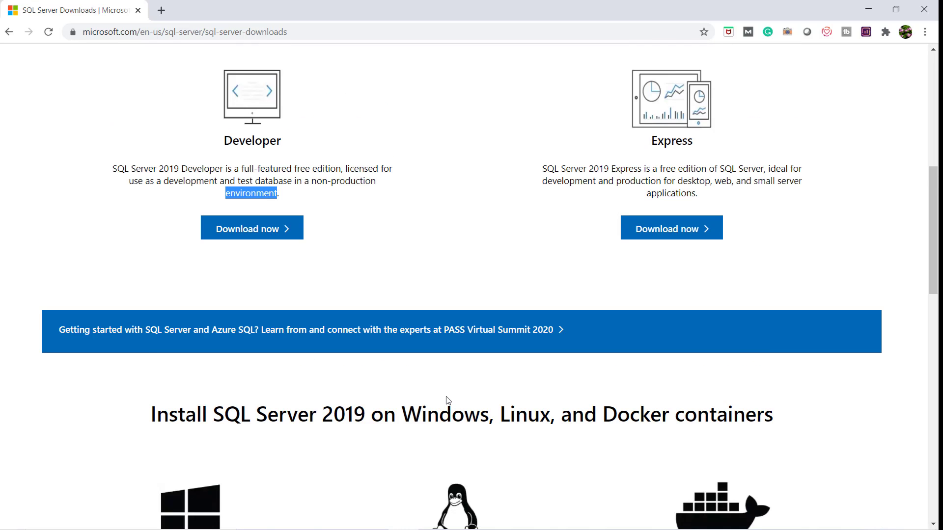
Download and run the Developer installer, choose Basic, accept the licence and install to the default location
click(249, 237)
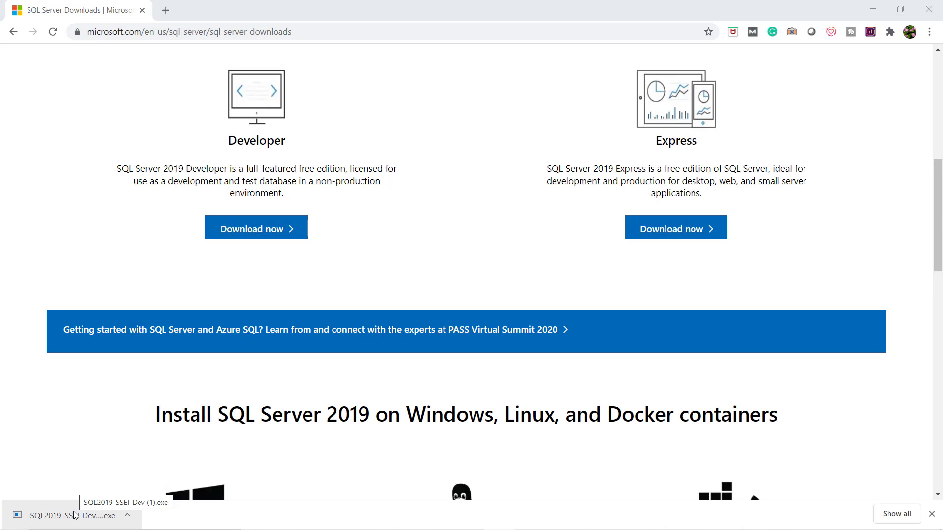
click(73, 515)
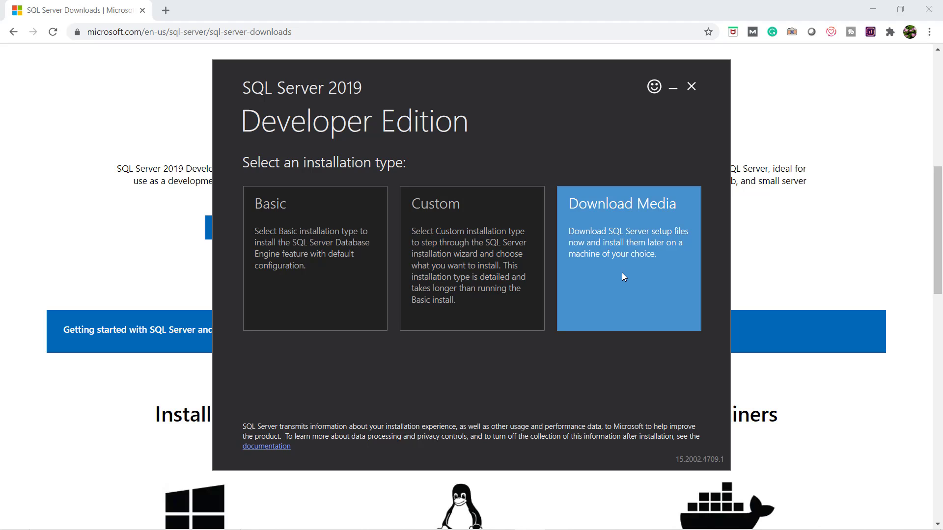
click(271, 232)
scroll(675, 290, down, 5)
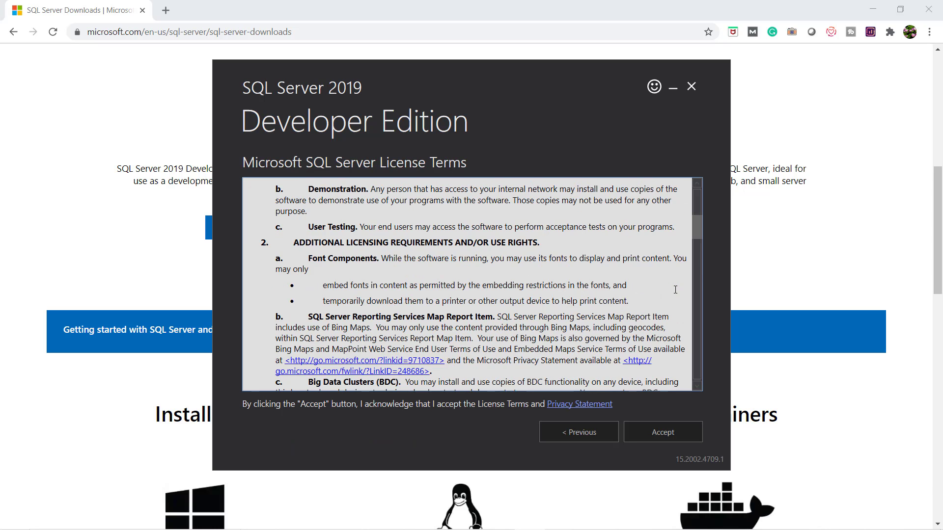
scroll(676, 290, down, 15)
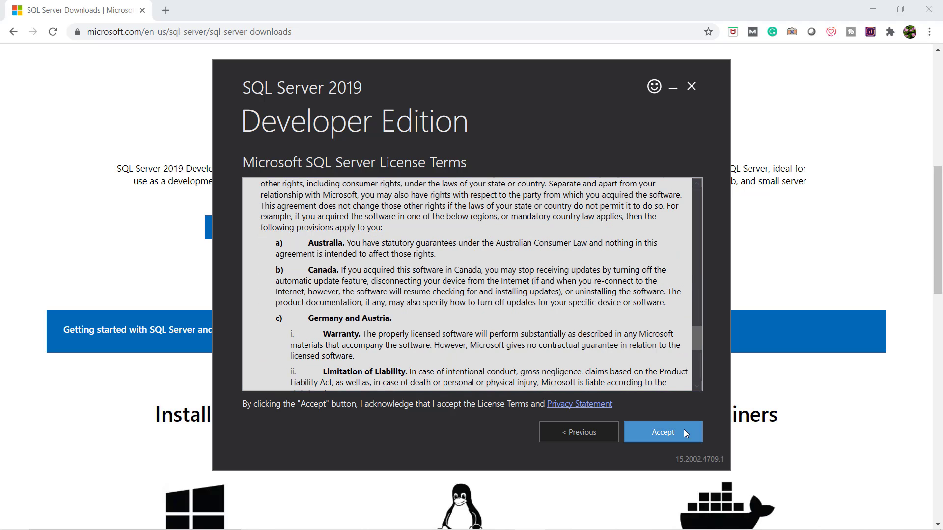
click(680, 430)
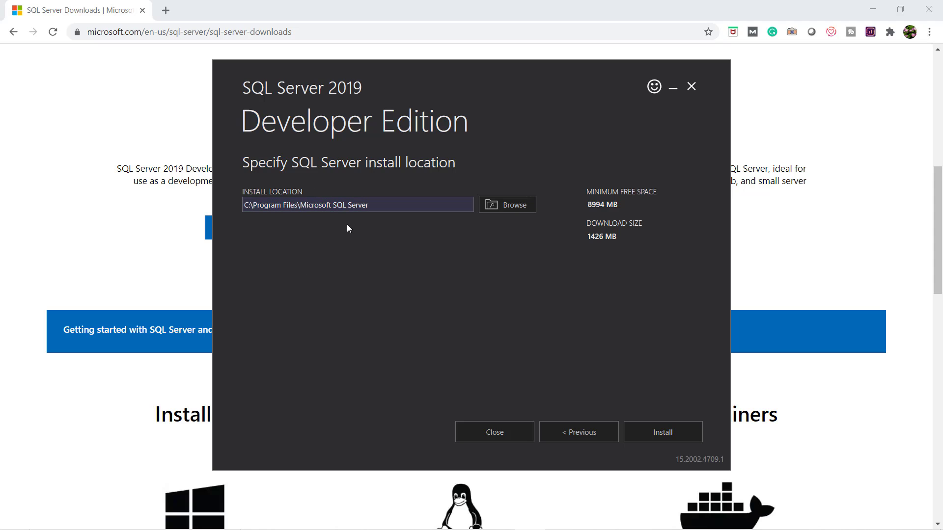
click(652, 433)
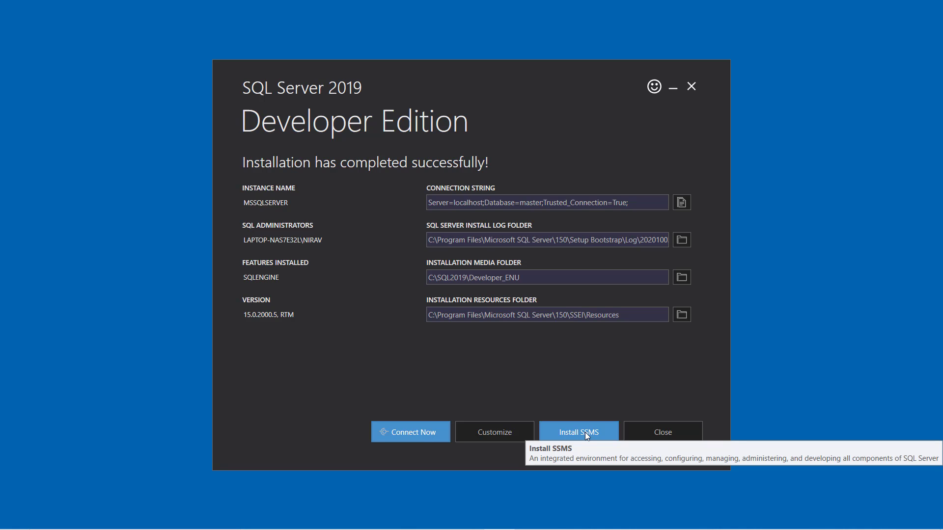
Go to the SSMS Docs page and start downloading the SSMS-Setup-ENU.exe setup file
click(589, 428)
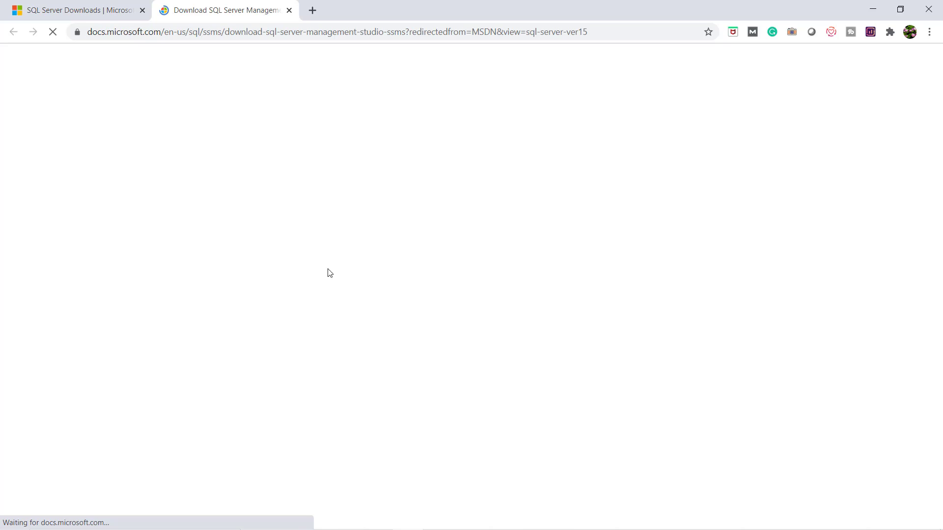
scroll(441, 286, down, 4)
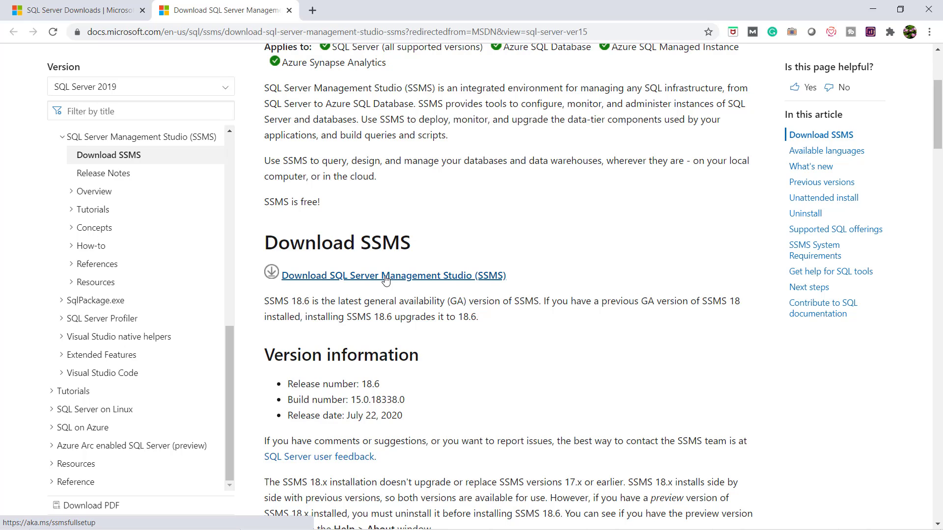
click(385, 279)
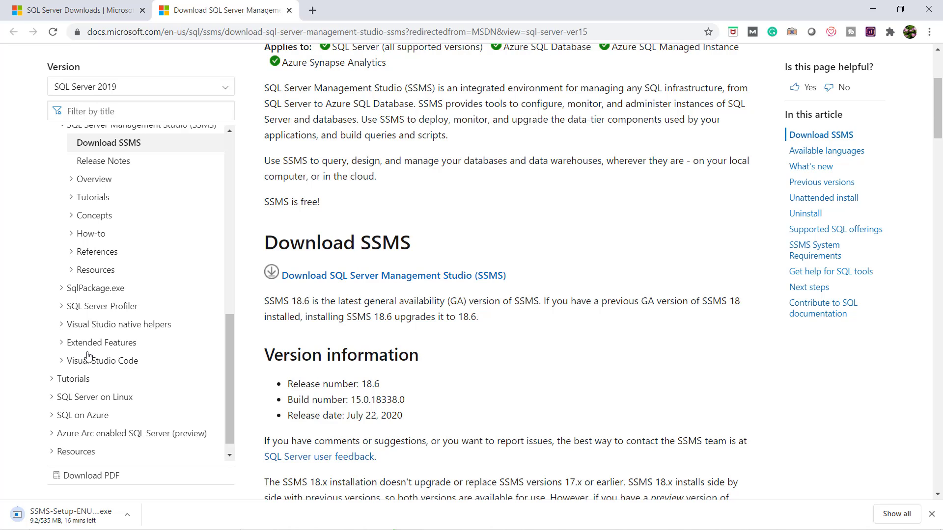
Run SSMS-Setup-ENU from Downloads as administrator, install Management Studio 18.6, and close the finished setup
key(alt+Tab)
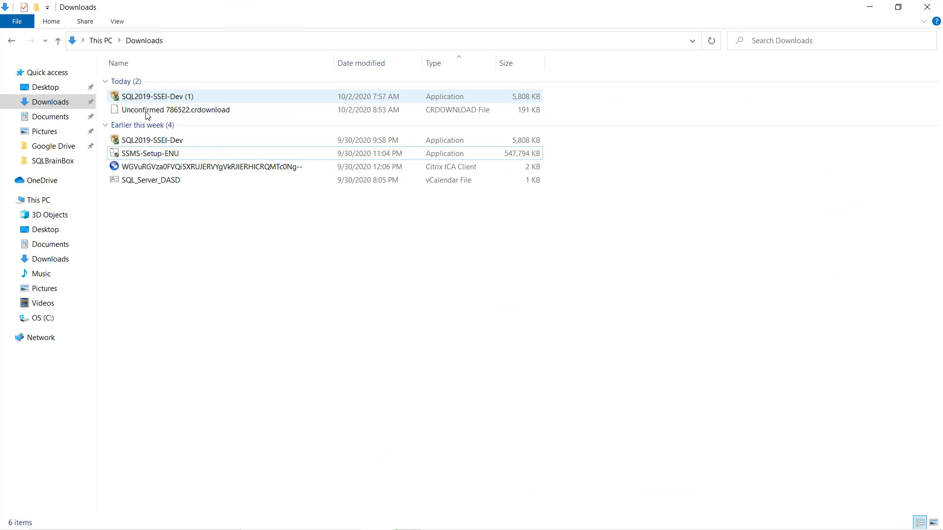
right_click(150, 153)
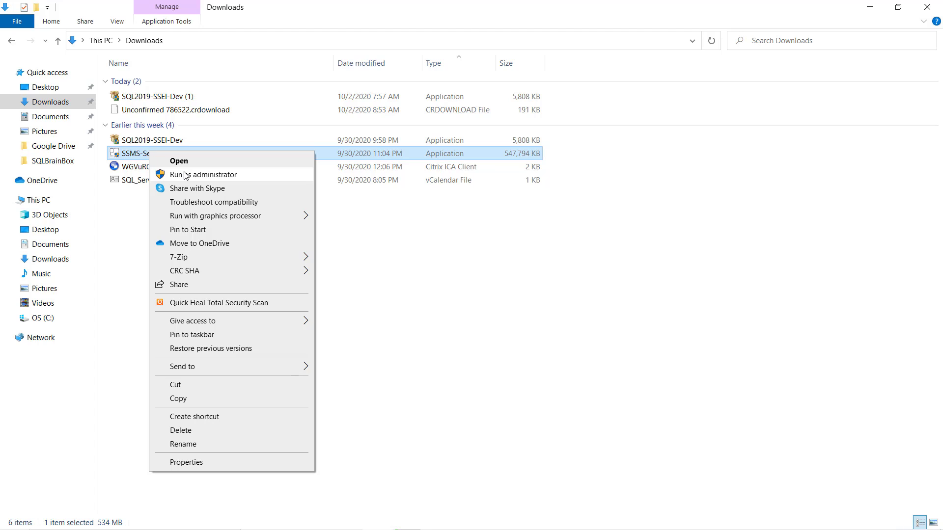
click(185, 175)
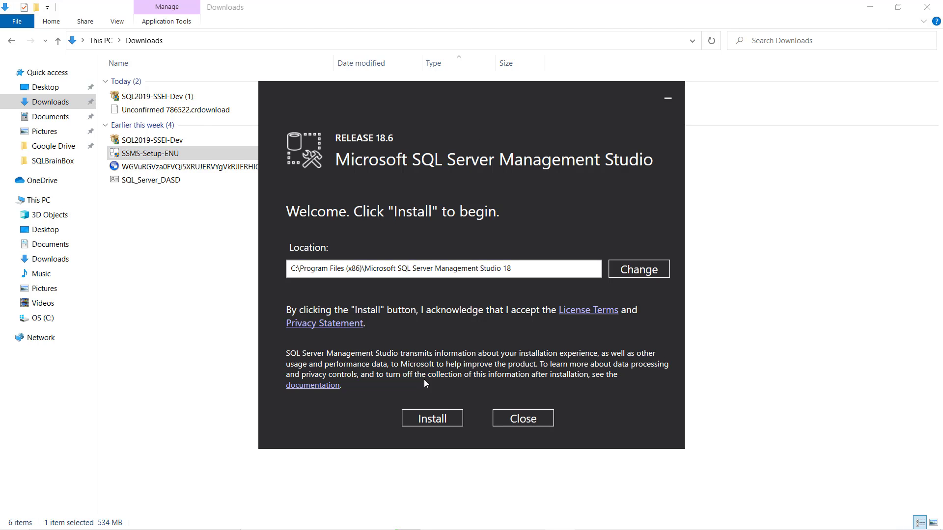
click(430, 420)
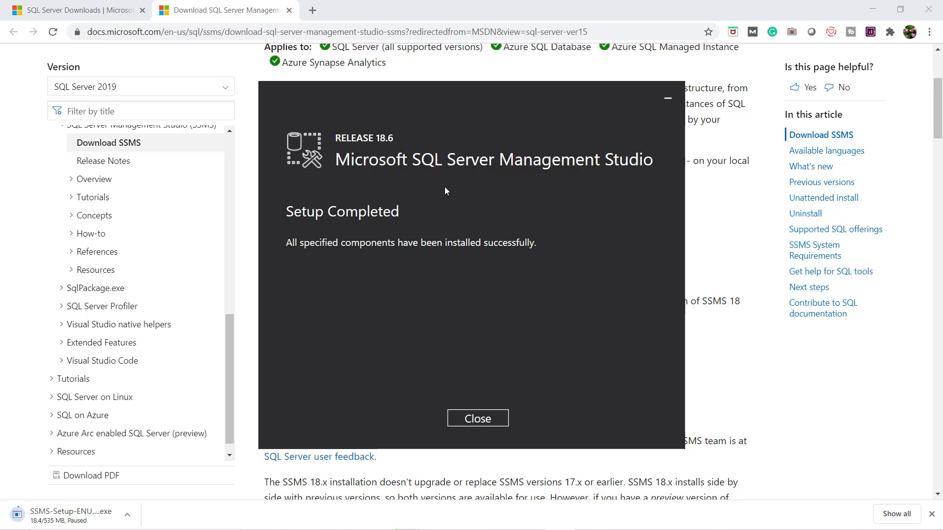
click(486, 419)
Search Windows for 'ssms' and launch Microsoft SQL Server Management Studio 18
click(58, 518)
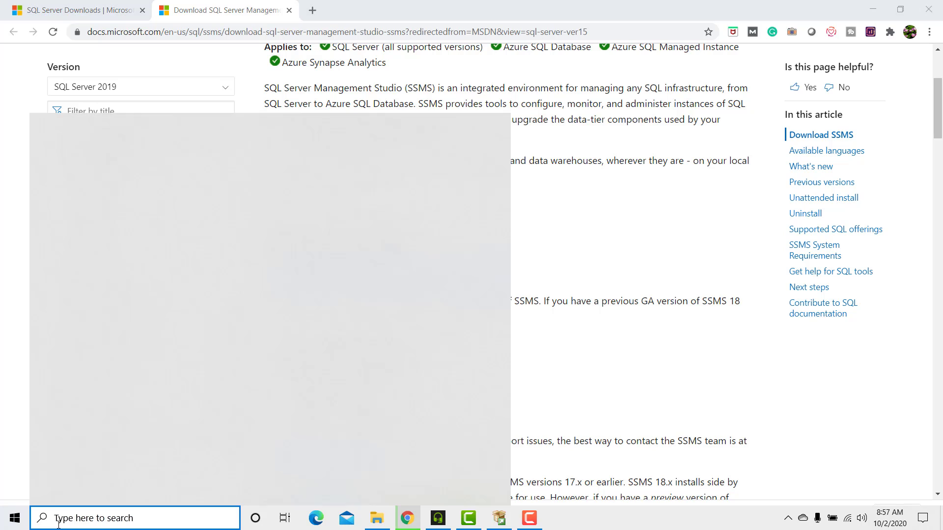
text(ssms)
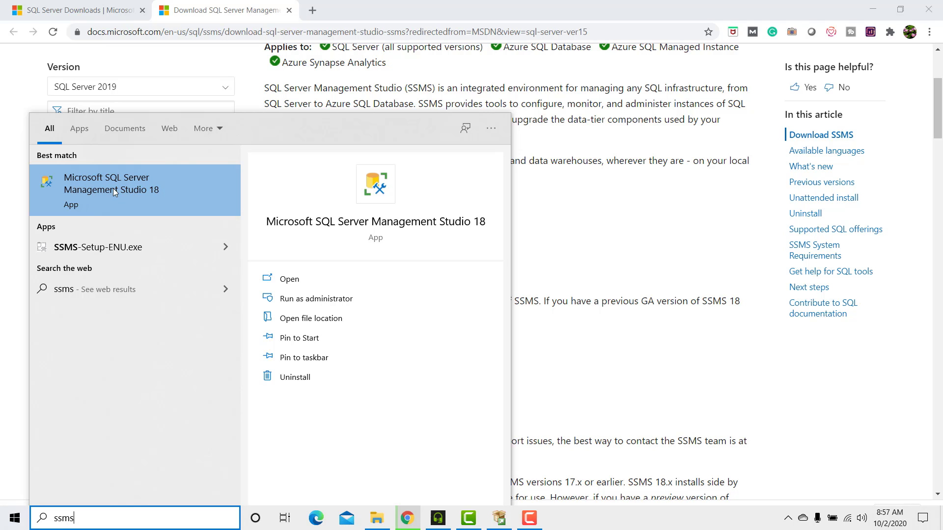
click(125, 197)
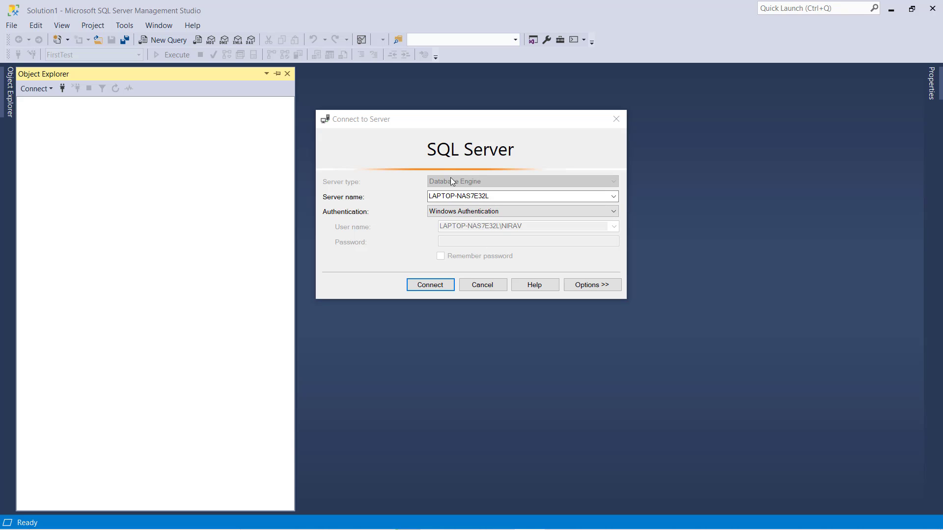
Connect to the local server using Windows Authentication and expand the Databases folder
click(430, 287)
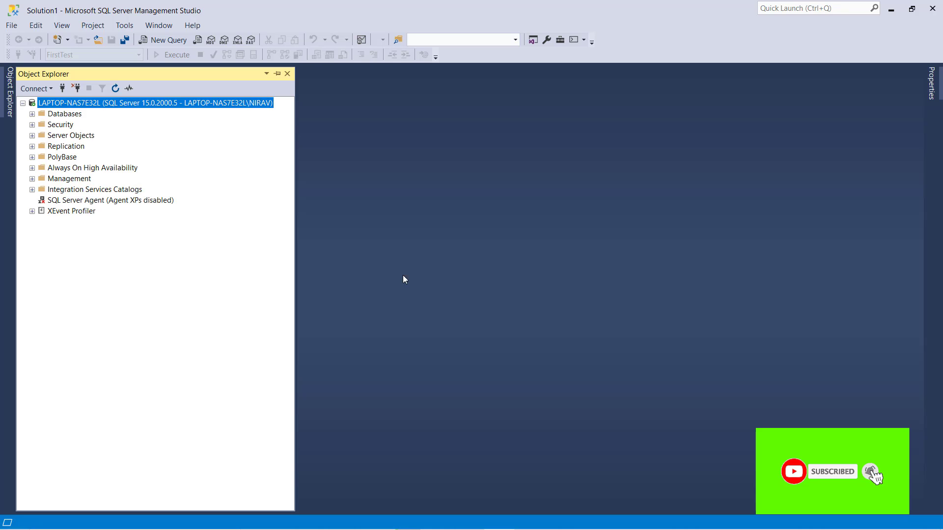
click(32, 114)
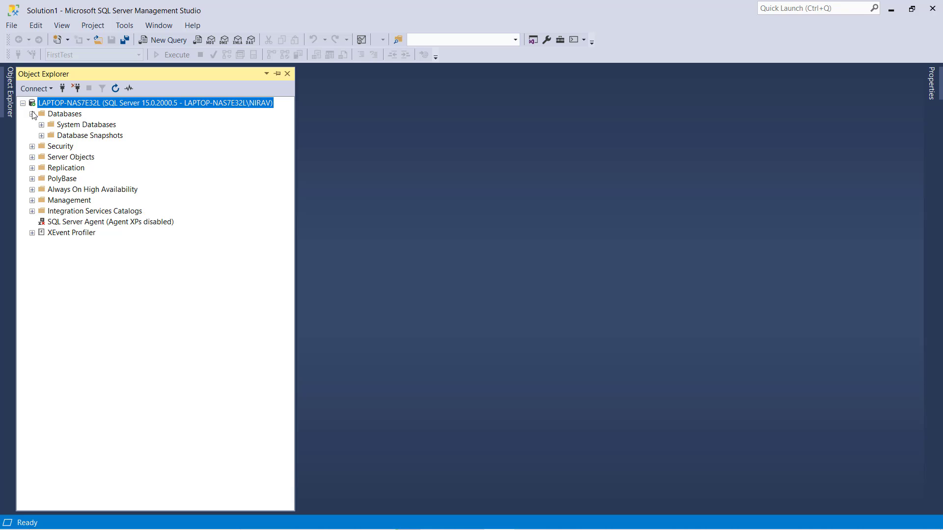
In the server's Properties Security page, select SQL Server and Windows Authentication mode
right_click(49, 102)
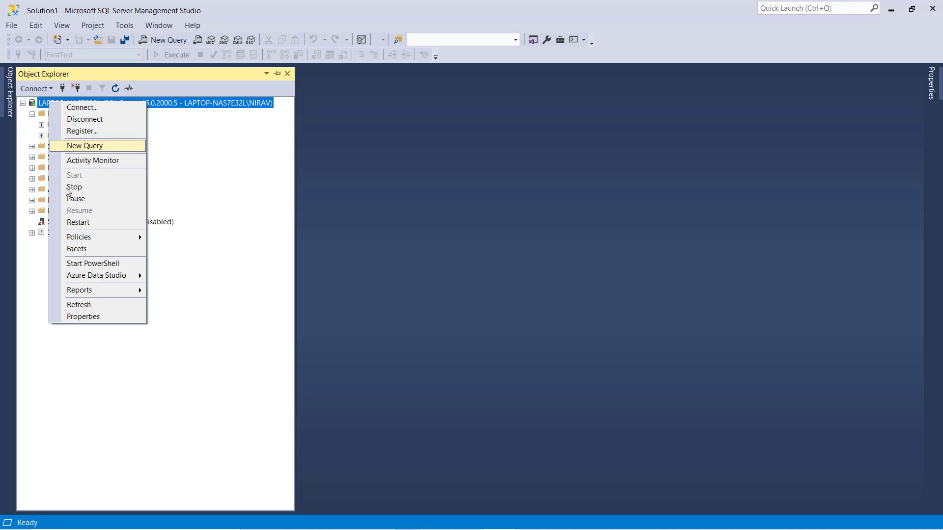
right_click(178, 103)
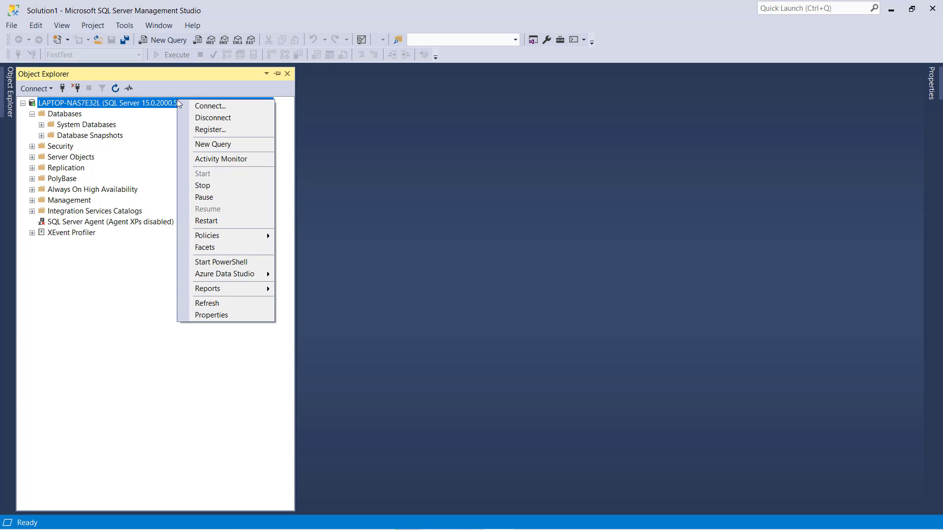
click(212, 315)
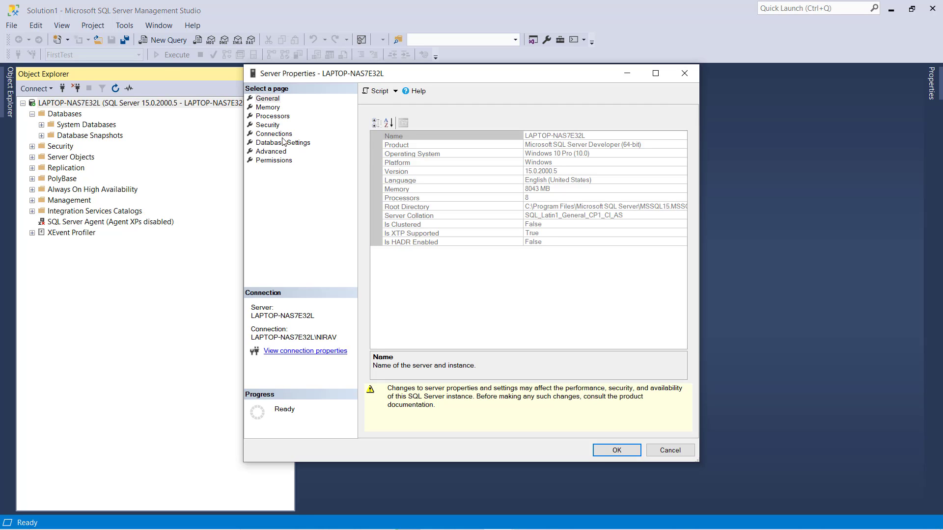
click(270, 125)
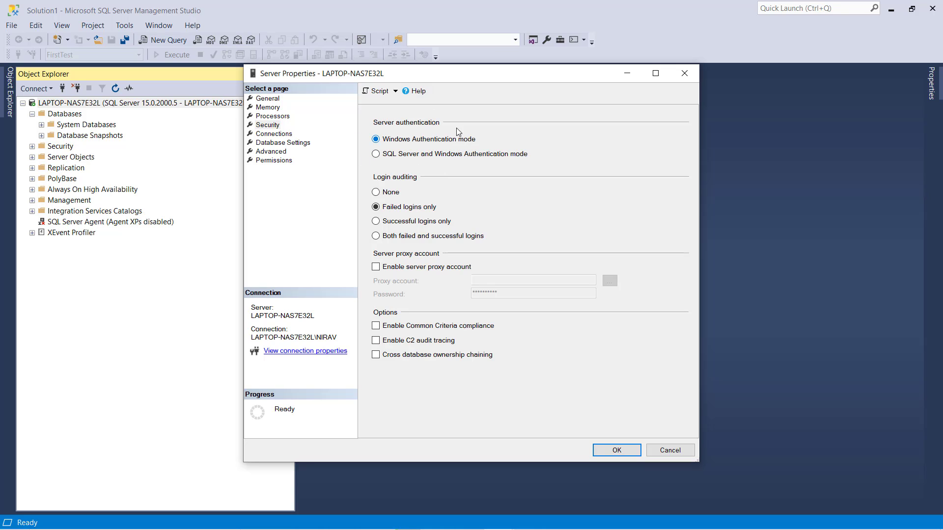
click(377, 155)
Save the authentication change and open the sa login's properties under Security > Logins
click(604, 451)
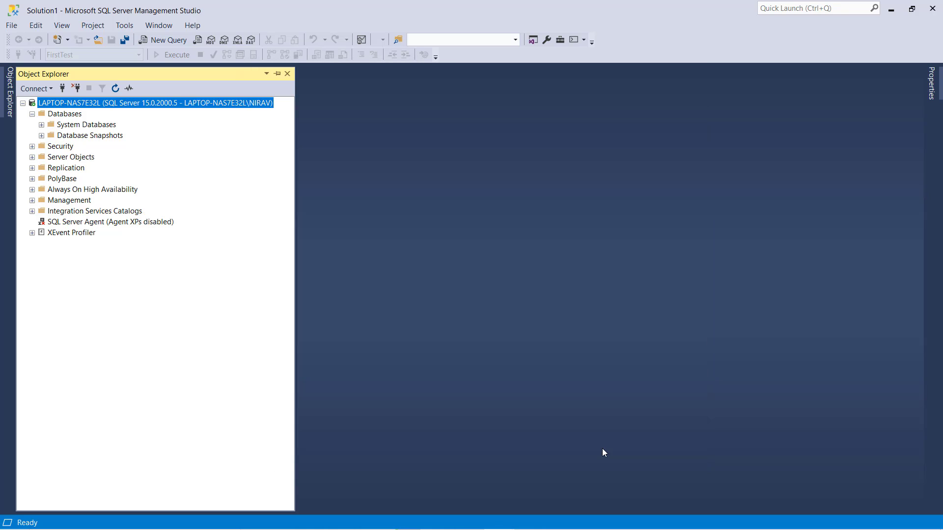
click(32, 147)
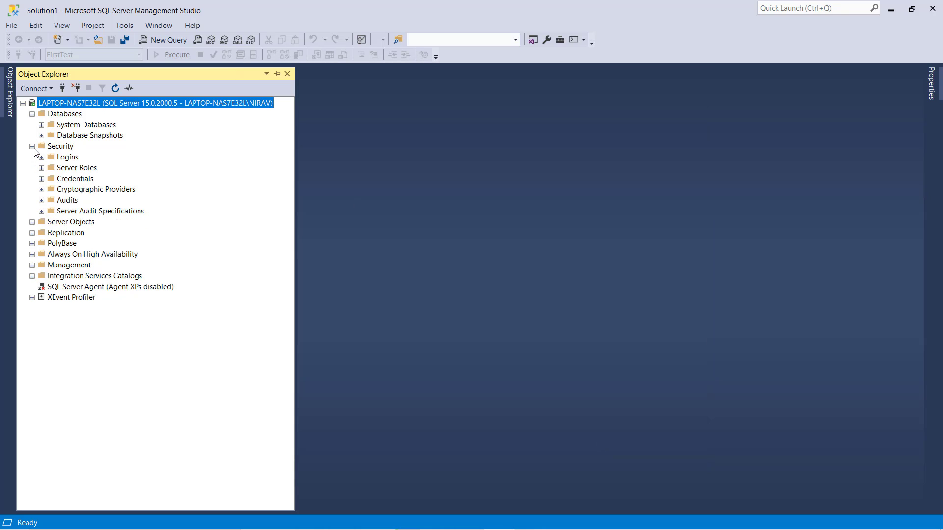
click(41, 157)
right_click(72, 266)
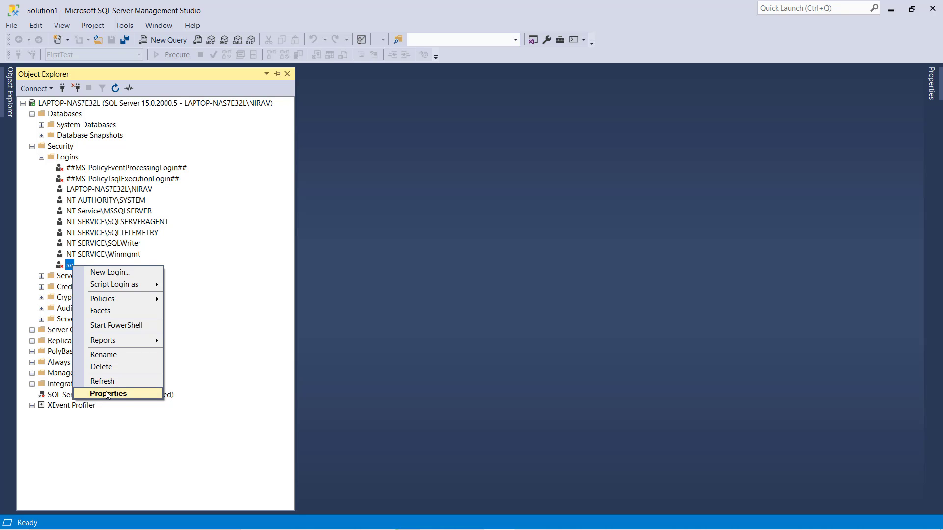
right_click(66, 264)
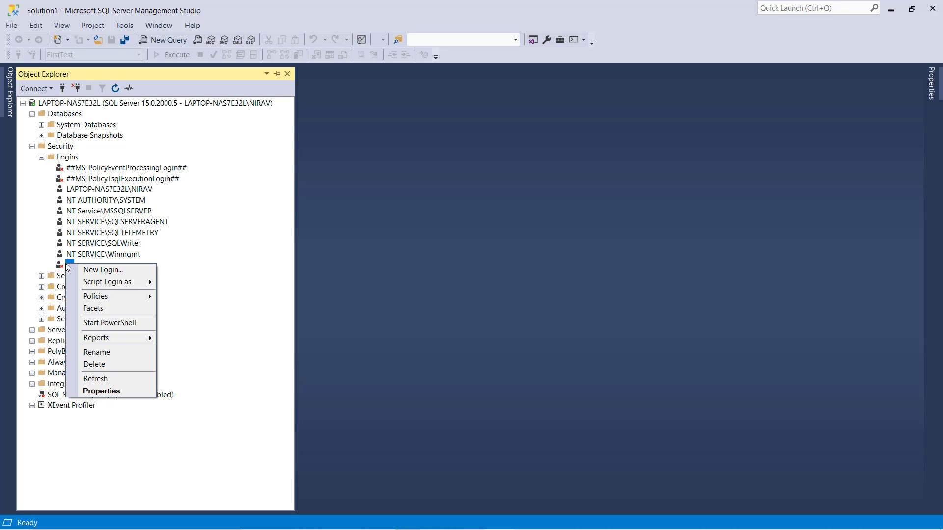
click(102, 391)
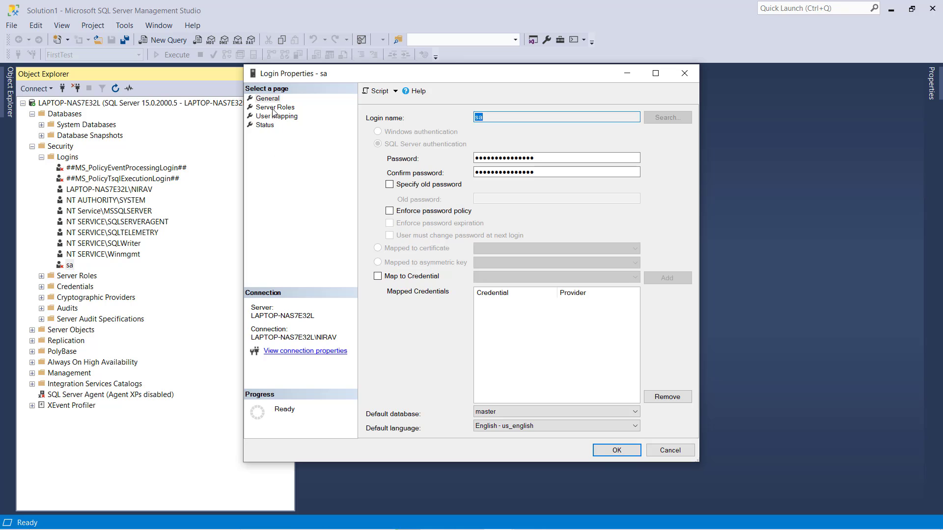
Set the sa login's status to Enabled, enter and confirm a new password, and save
click(273, 109)
click(269, 125)
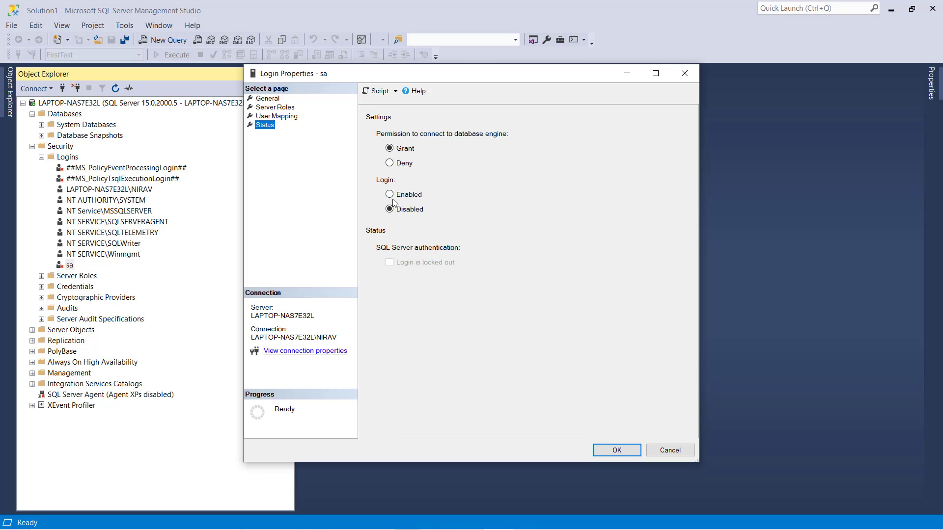
click(391, 195)
click(268, 99)
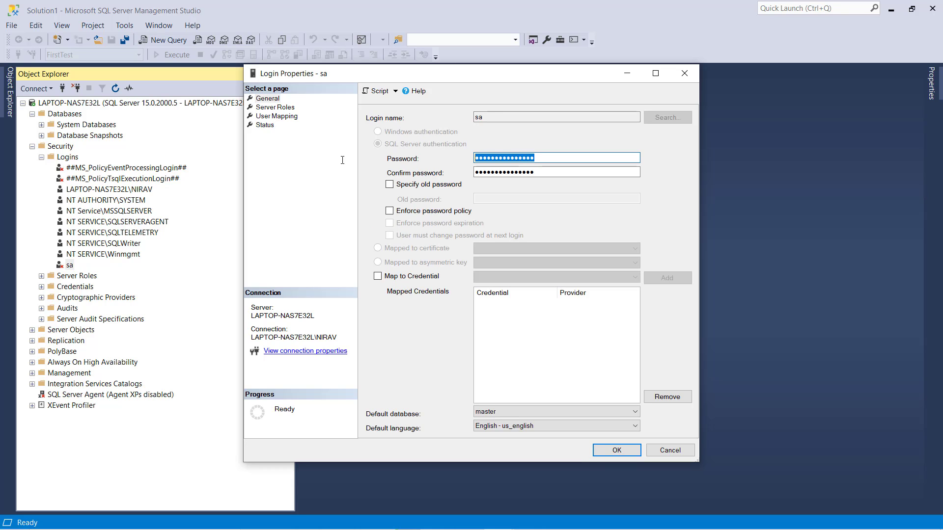
text(123456)
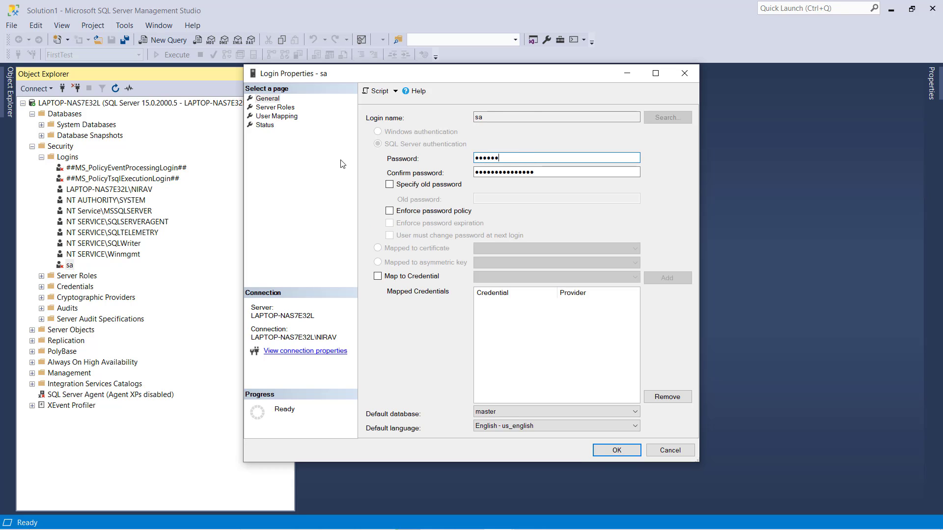
text(789)
key(Tab)
text(12)
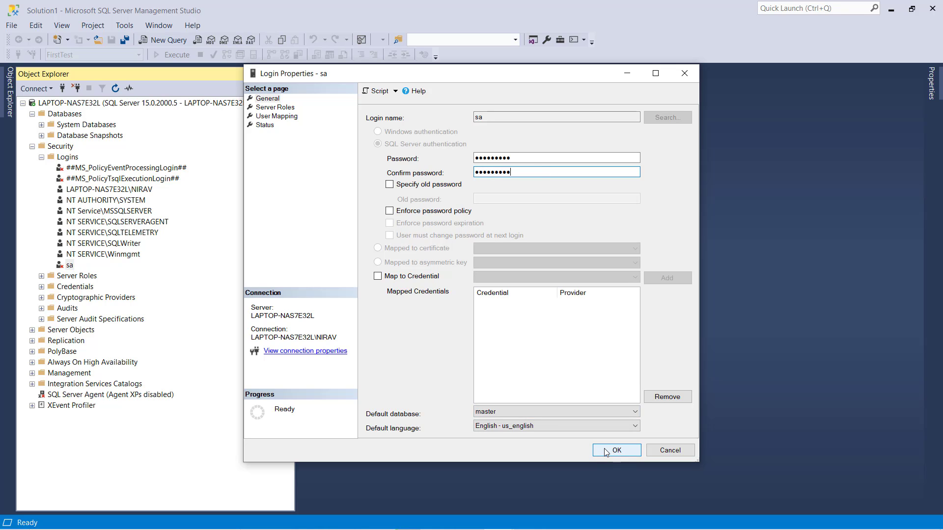
click(617, 450)
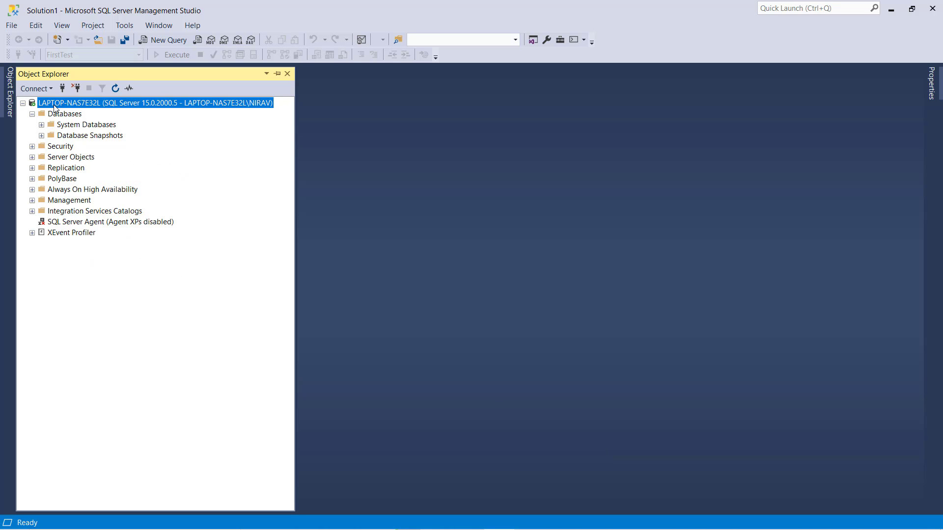
On the server's Memory properties page, replace maximum server memory 21451515 with 1024
right_click(53, 103)
click(96, 320)
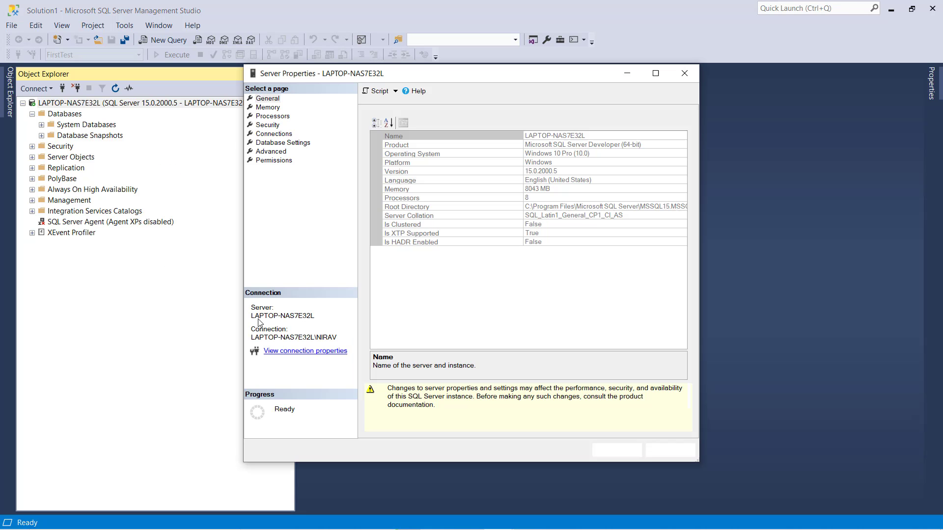
click(268, 107)
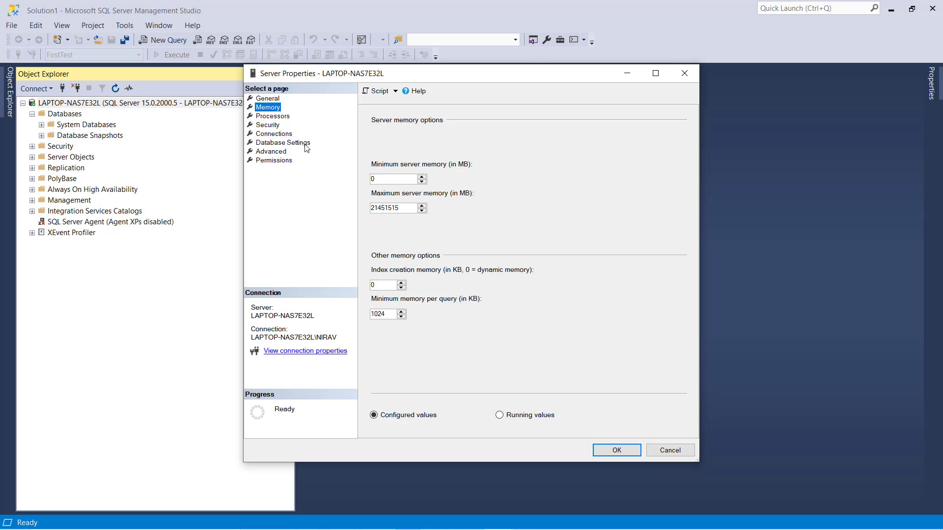
click(405, 209)
drag(405, 210, 319, 215)
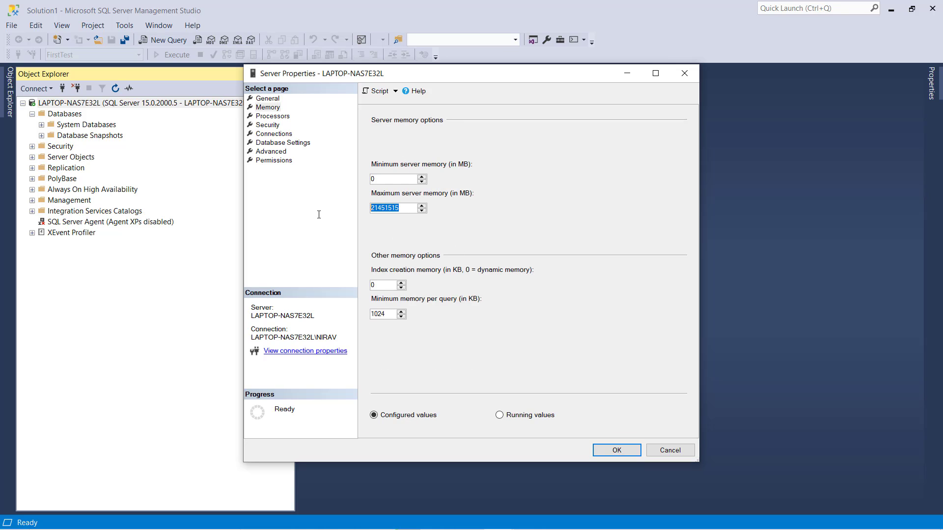
text(1024)
Save the 1024 MB memory setting and restart the MSSQLSERVER service, confirming with Yes
click(616, 451)
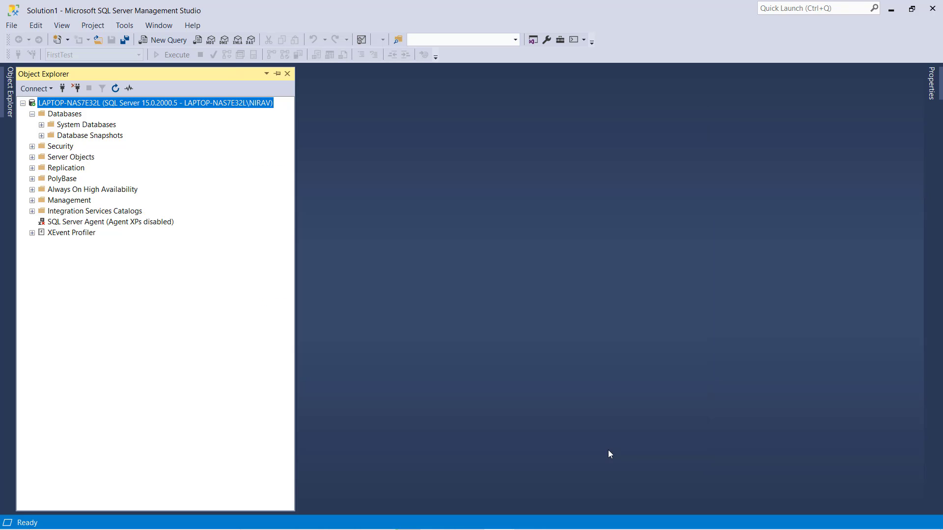
right_click(59, 102)
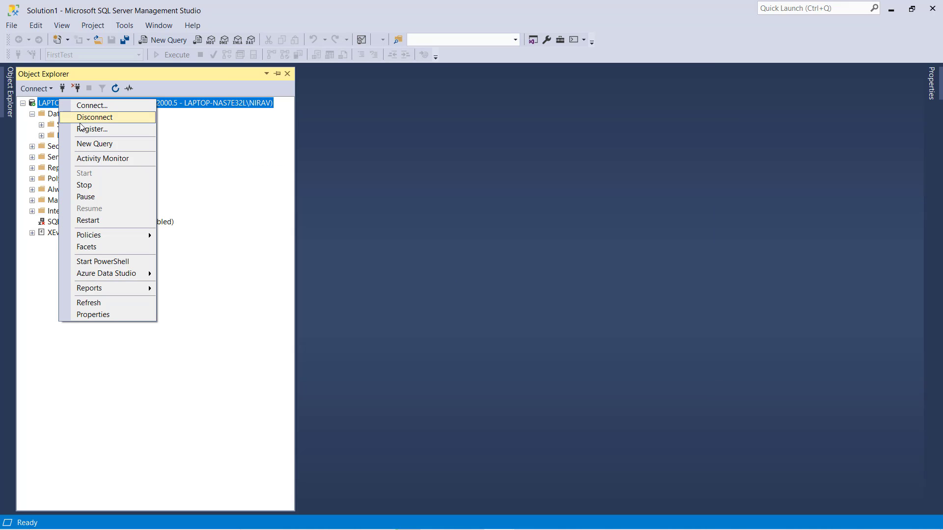
click(88, 220)
click(277, 67)
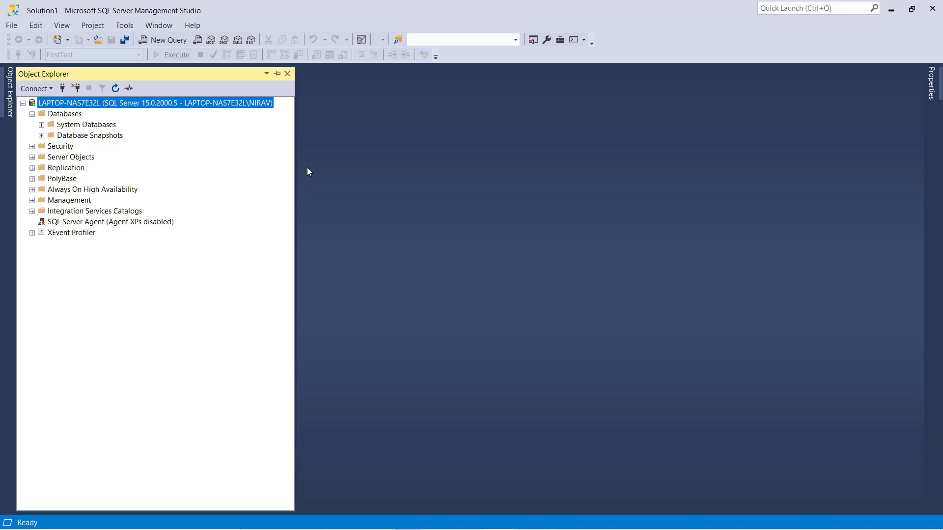
click(48, 91)
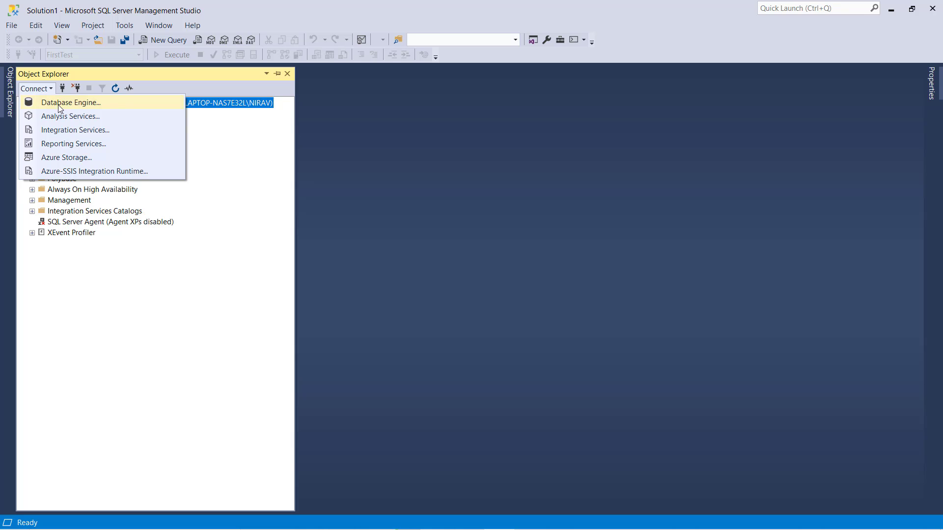
Connect to the Database Engine as sa with SQL Server Authentication and the sa password
click(55, 102)
click(470, 211)
click(469, 228)
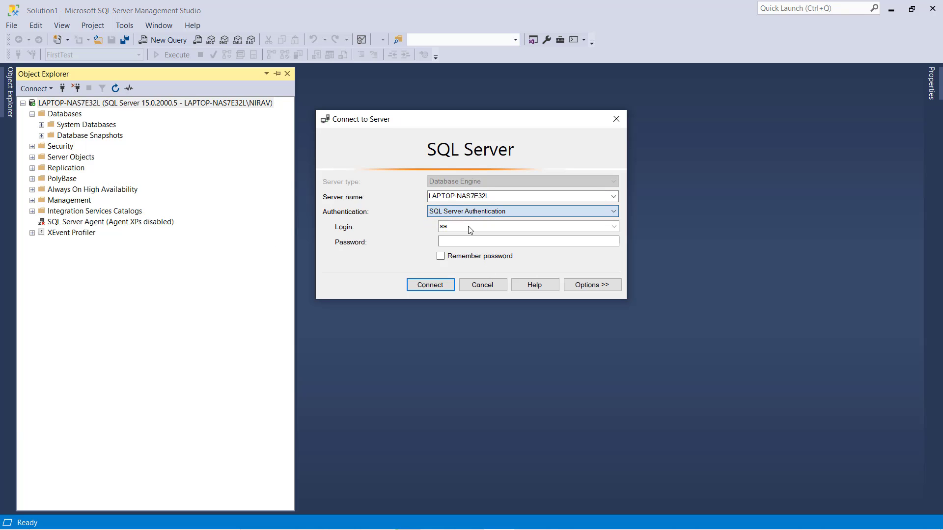
click(469, 226)
text(q)
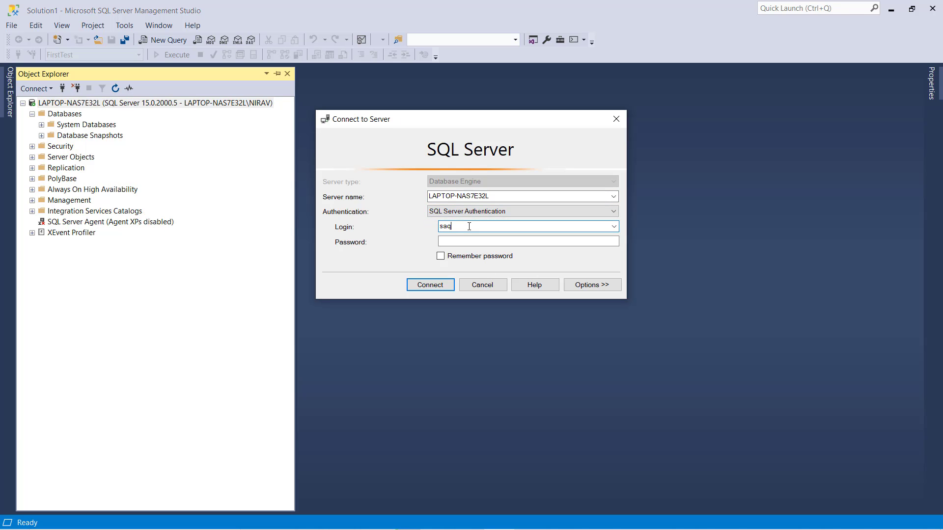
key(Tab)
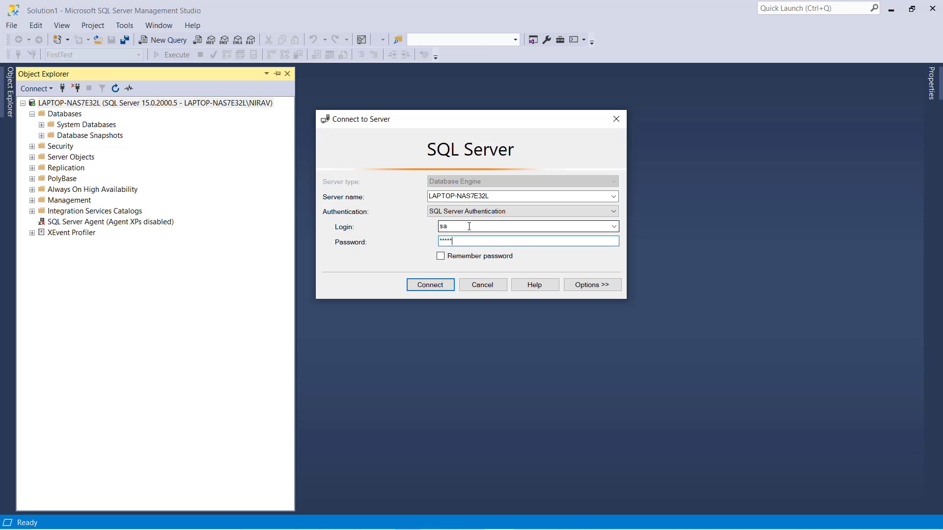
key(Return)
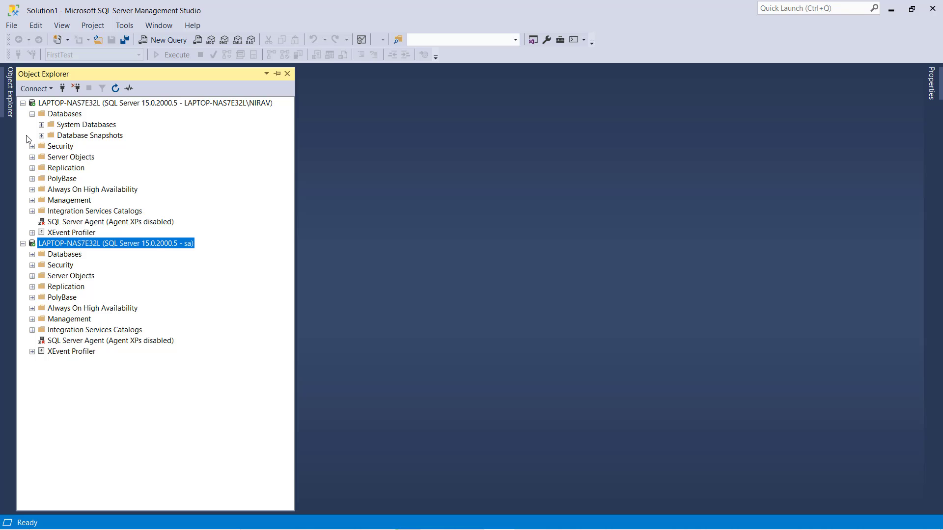
Add a database named FirstTest under Databases and expand its node to reveal its folders
right_click(50, 117)
click(67, 124)
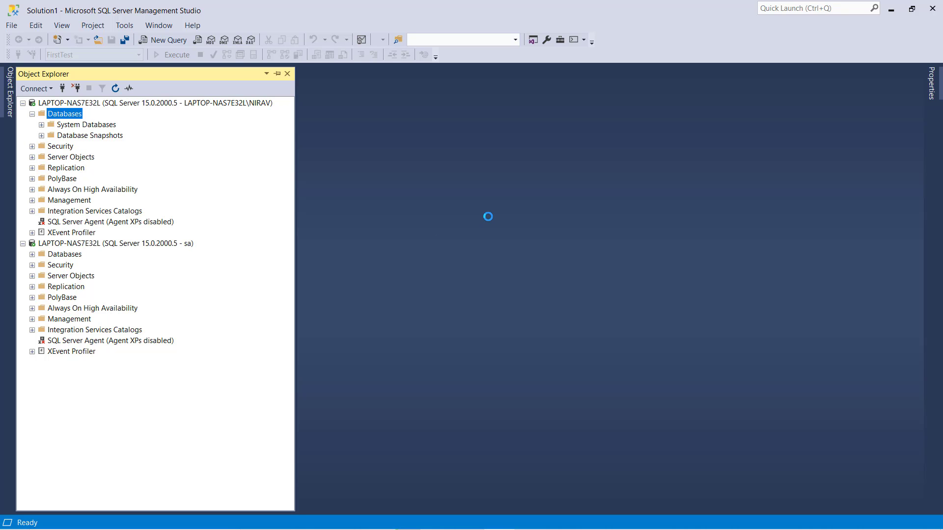
text(First)
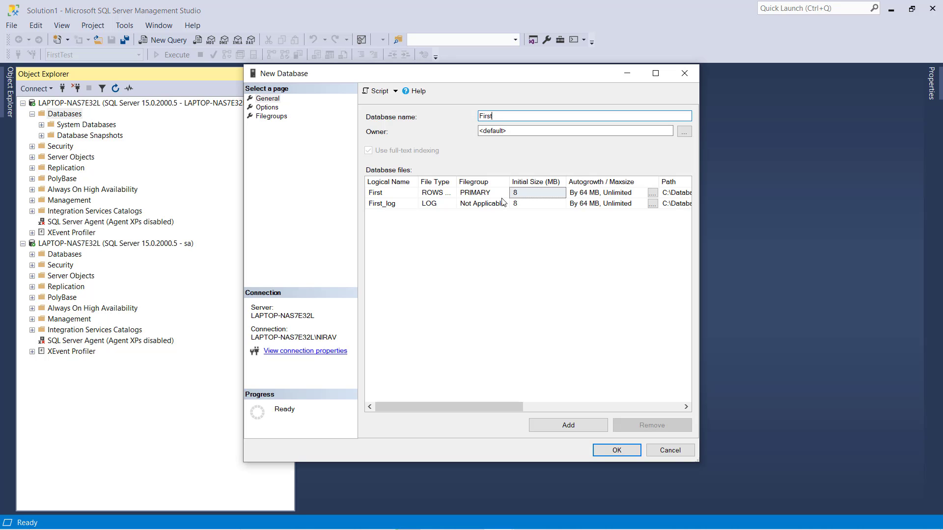
text(Test)
click(614, 450)
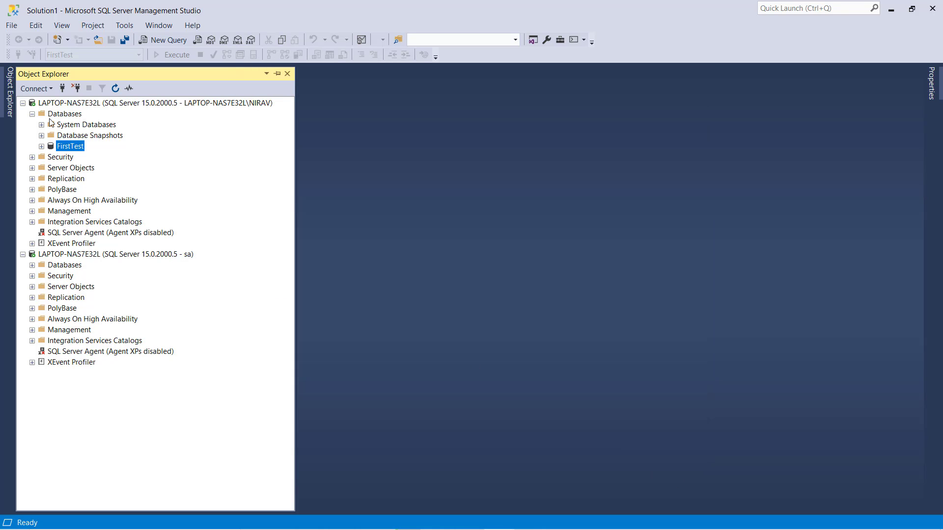
click(43, 148)
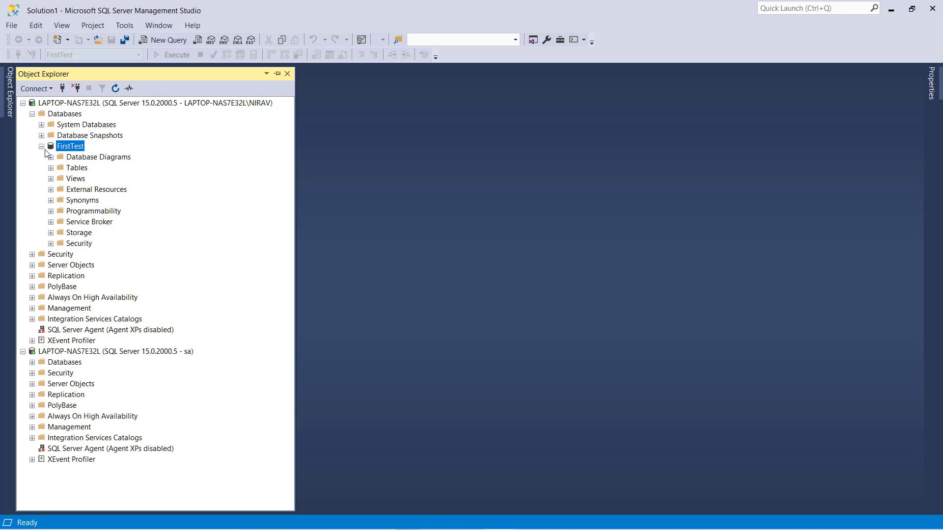